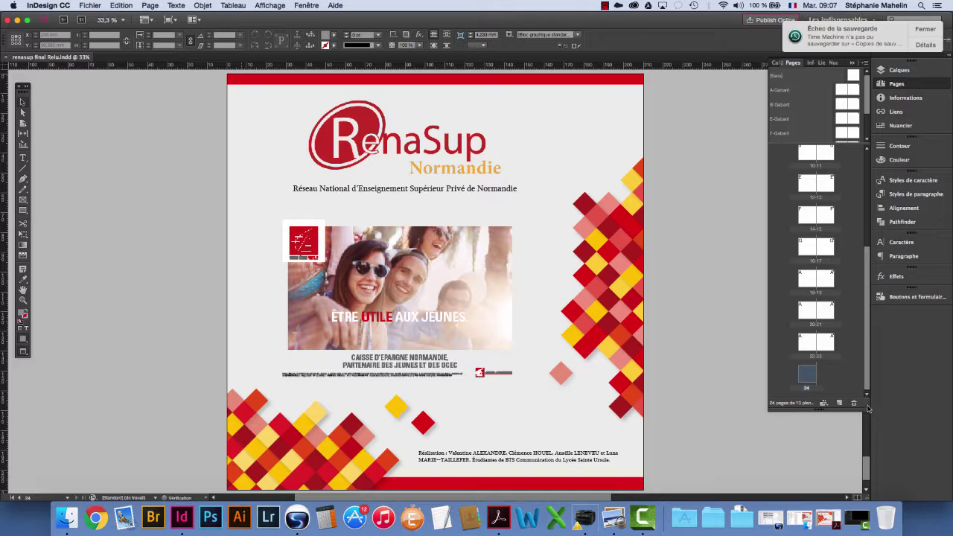
- Turn off the option that lets the document's pages reorganise (Autoriser la réorganisation des pages du document)
{"action": "left_click_drag", "start_coordinate": [866, 404], "coordinate": [867, 469]}
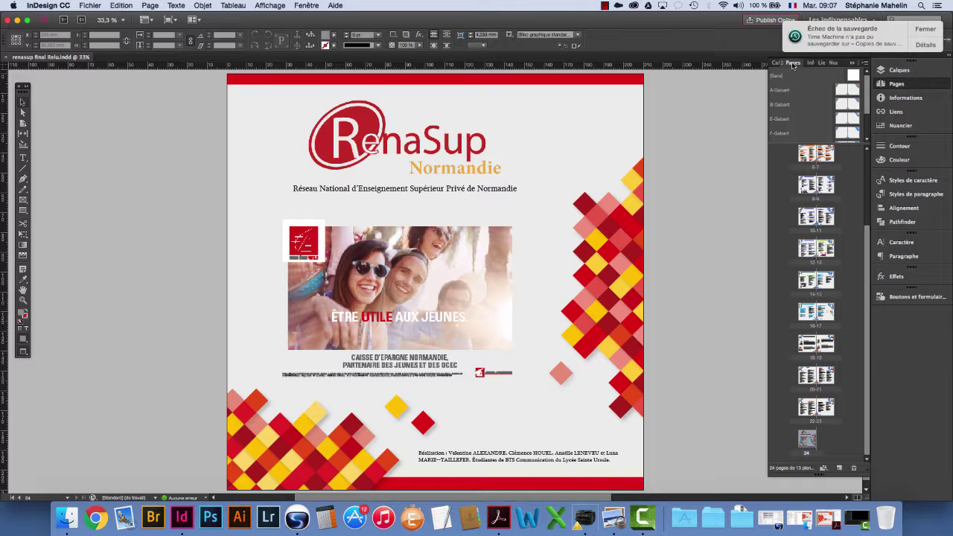
{"action": "left_click", "coordinate": [926, 30]}
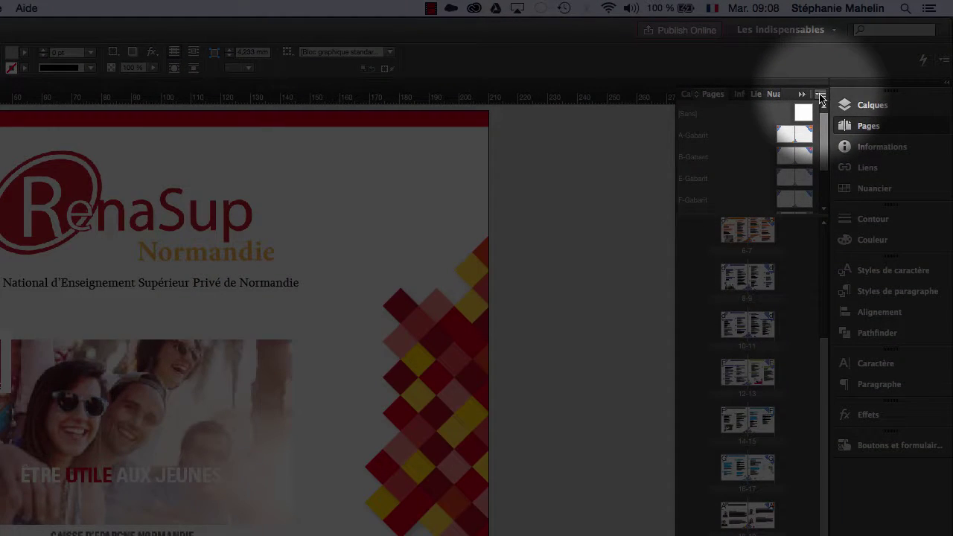
{"action": "left_click", "coordinate": [820, 96]}
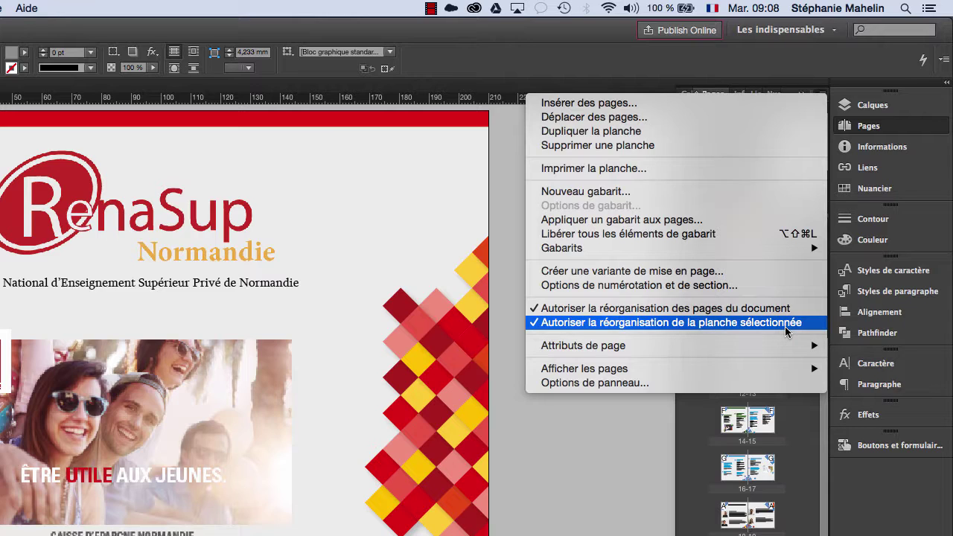
{"action": "left_click", "coordinate": [566, 313]}
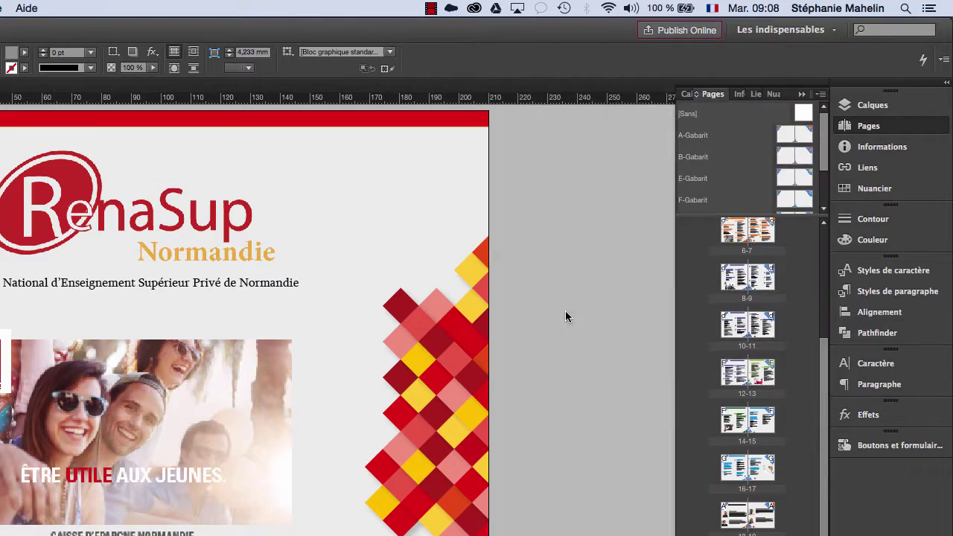
{"action": "left_click", "coordinate": [821, 94]}
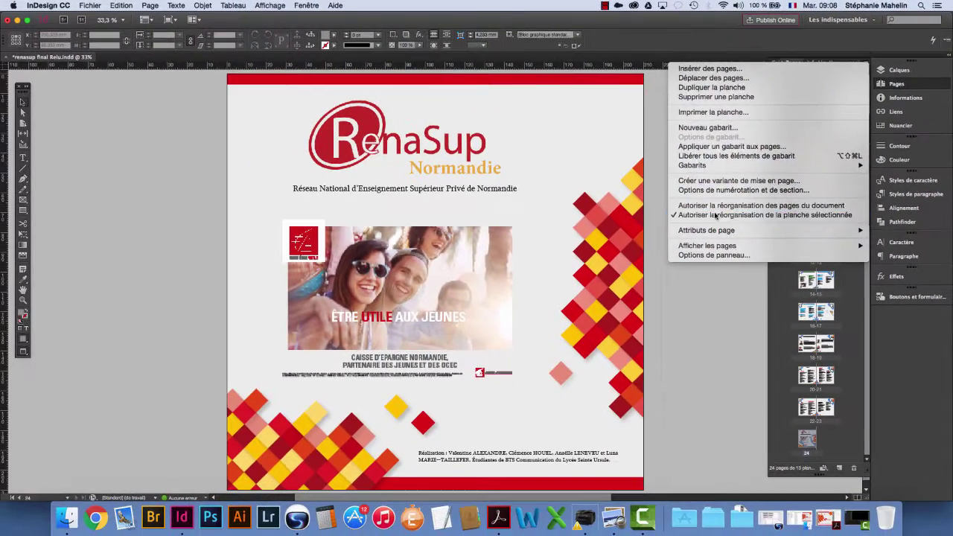
{"action": "left_click", "coordinate": [667, 307]}
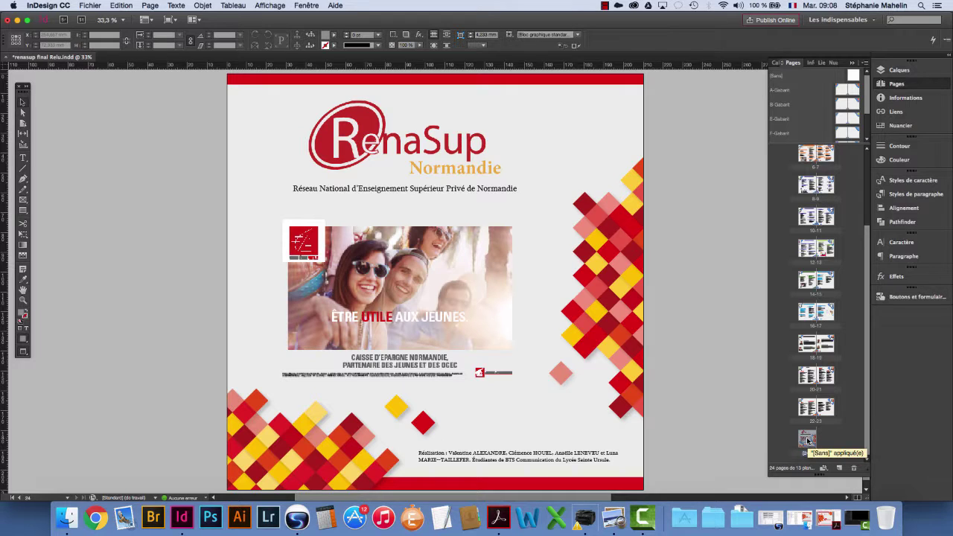
- Try to move page 24 in front of page 1, against its spine edge
{"action": "left_click_drag", "start_coordinate": [808, 441], "coordinate": [812, 152]}
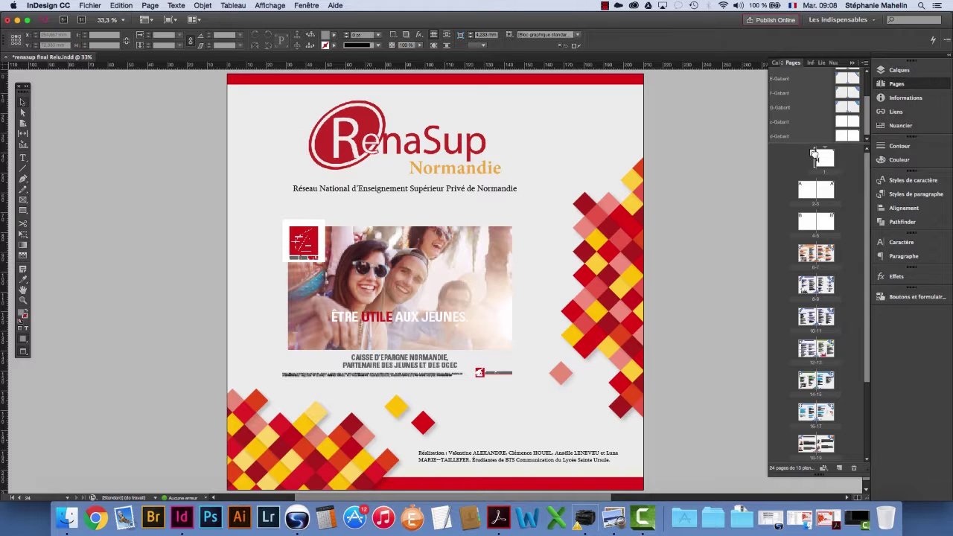
{"action": "left_click_drag", "start_coordinate": [812, 153], "coordinate": [812, 154]}
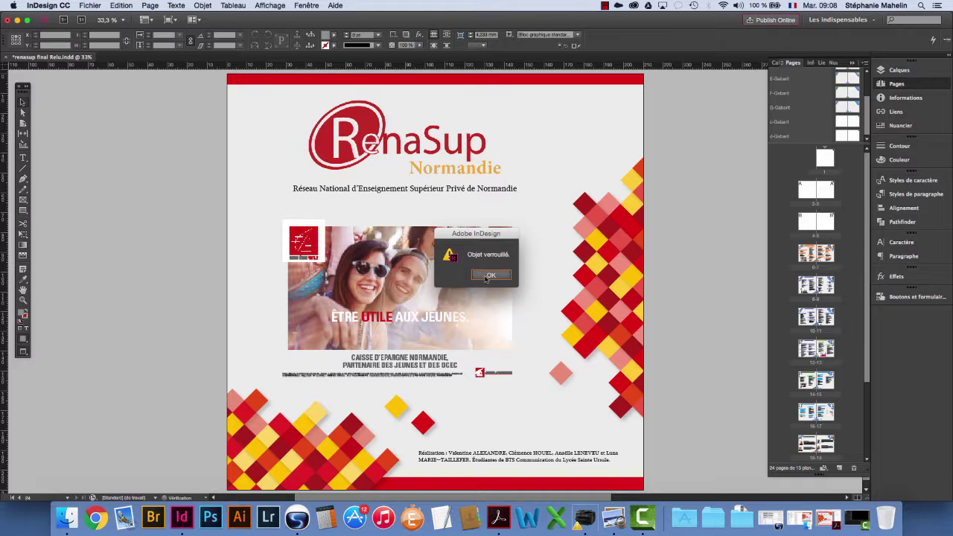
{"action": "left_click", "coordinate": [491, 275]}
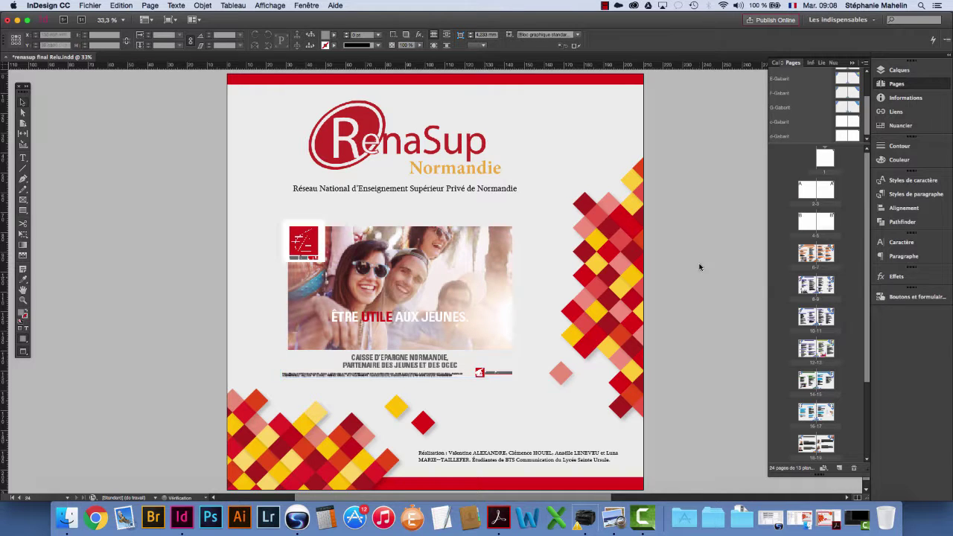
- Go to page 24 and unlock all objects on its spread
{"action": "double_click", "coordinate": [825, 158]}
{"action": "left_click_drag", "start_coordinate": [867, 377], "coordinate": [867, 461]}
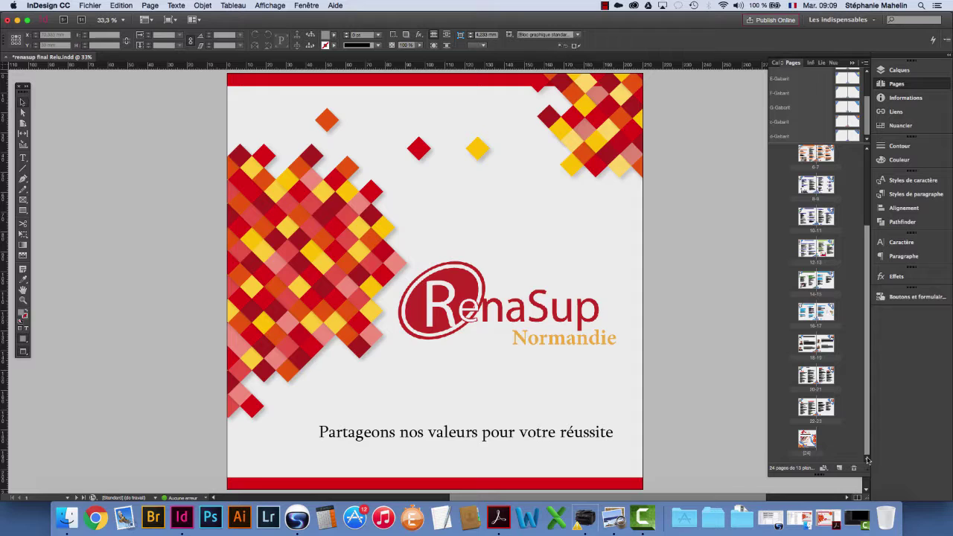
{"action": "double_click", "coordinate": [808, 440]}
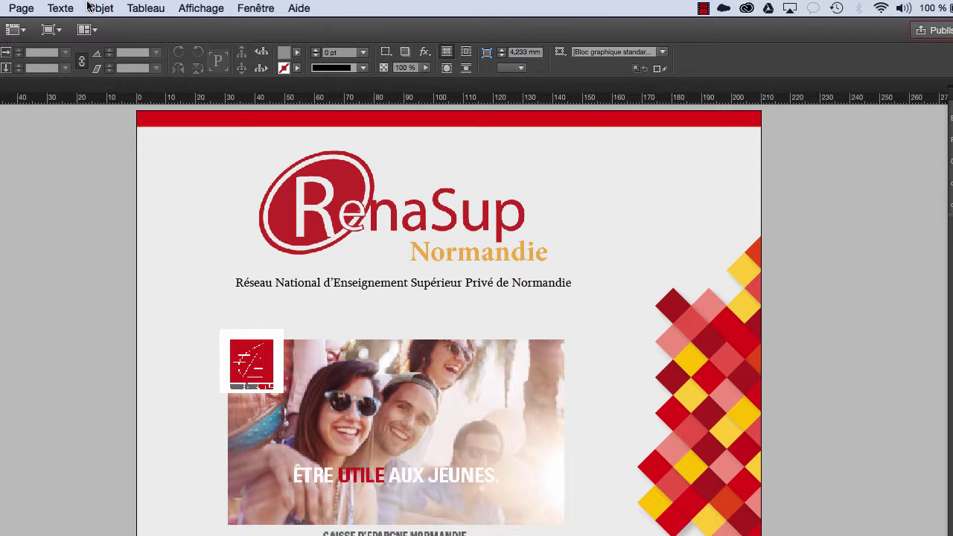
{"action": "left_click", "coordinate": [99, 8]}
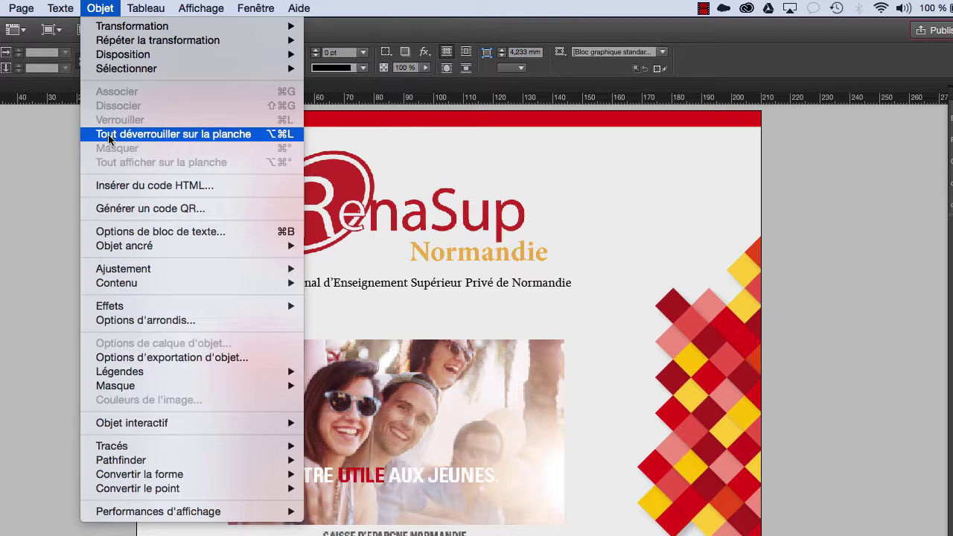
{"action": "left_click", "coordinate": [143, 135]}
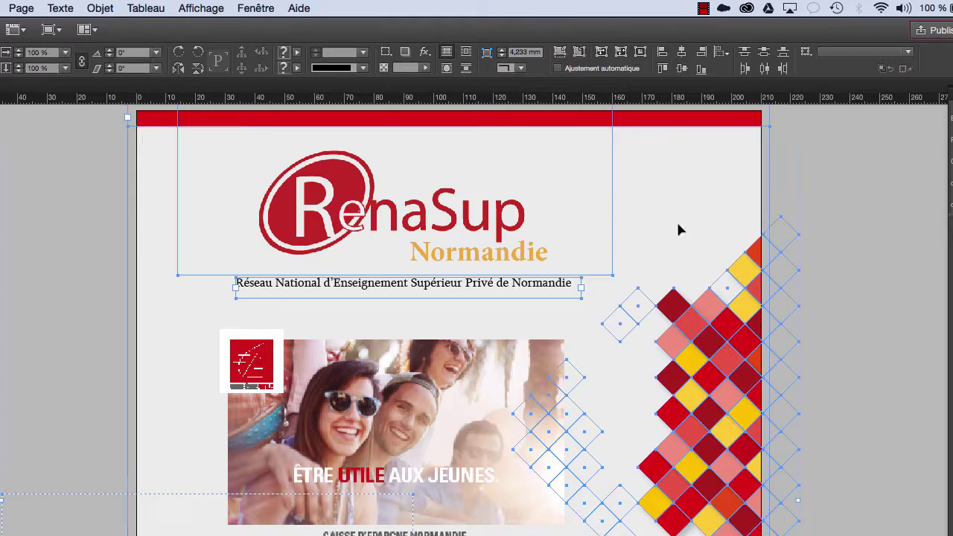
{"action": "left_click", "coordinate": [876, 220]}
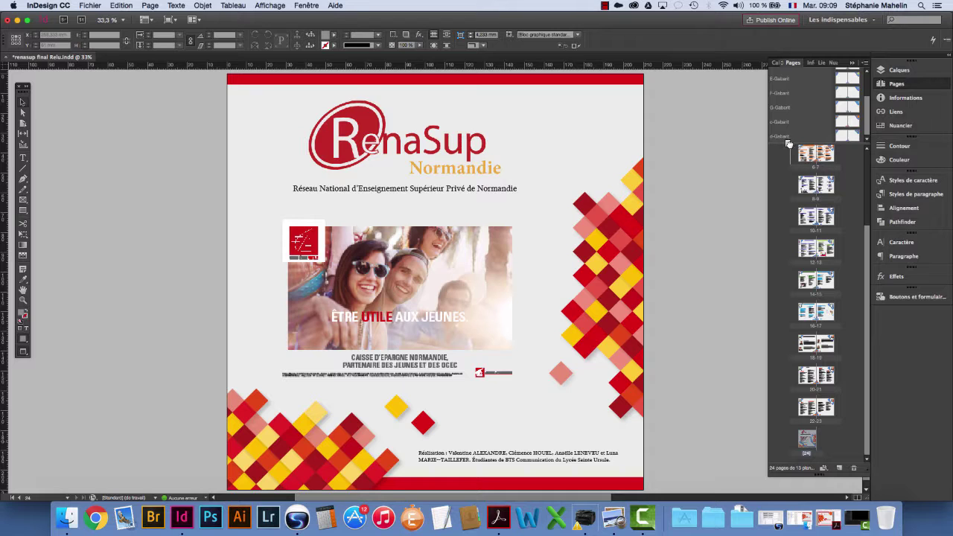
- Move page 24 in front of page 1 so both form one cover spread, and fit that spread in view
{"action": "left_click_drag", "start_coordinate": [788, 138], "coordinate": [814, 155]}
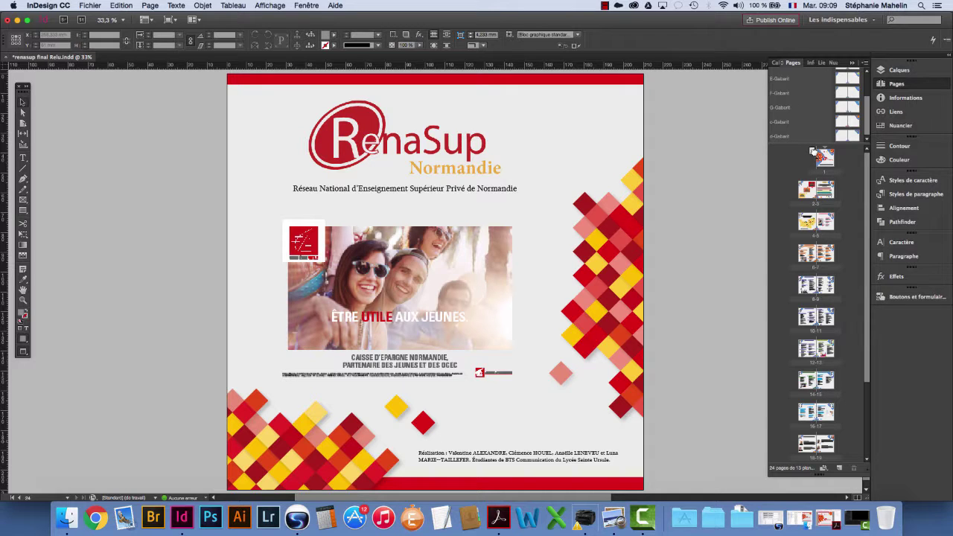
{"action": "left_click_drag", "start_coordinate": [814, 152], "coordinate": [814, 152]}
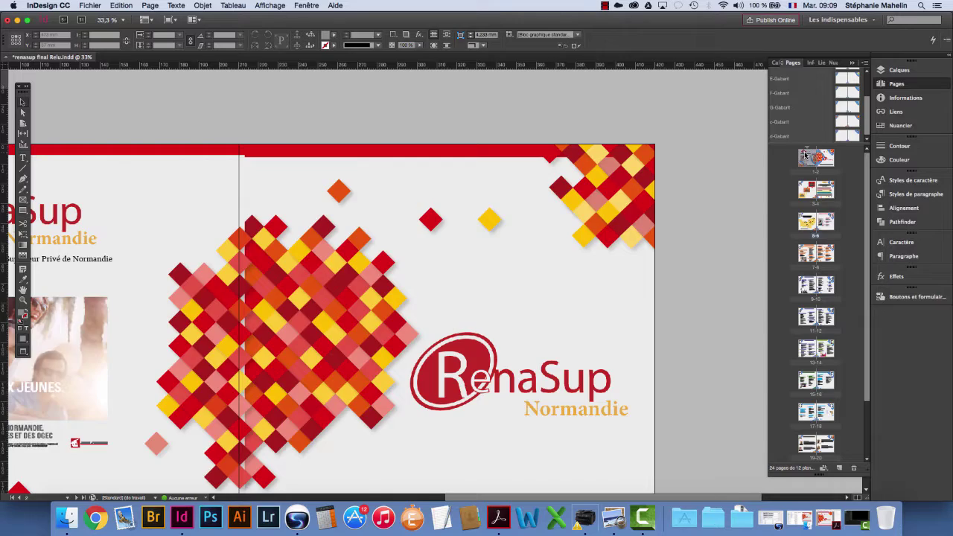
{"action": "double_click", "coordinate": [812, 156]}
{"action": "scroll", "coordinate": [468, 224], "scroll_direction": "right", "scroll_amount": 5}
{"action": "scroll", "coordinate": [468, 224], "scroll_direction": "down", "scroll_amount": 2}
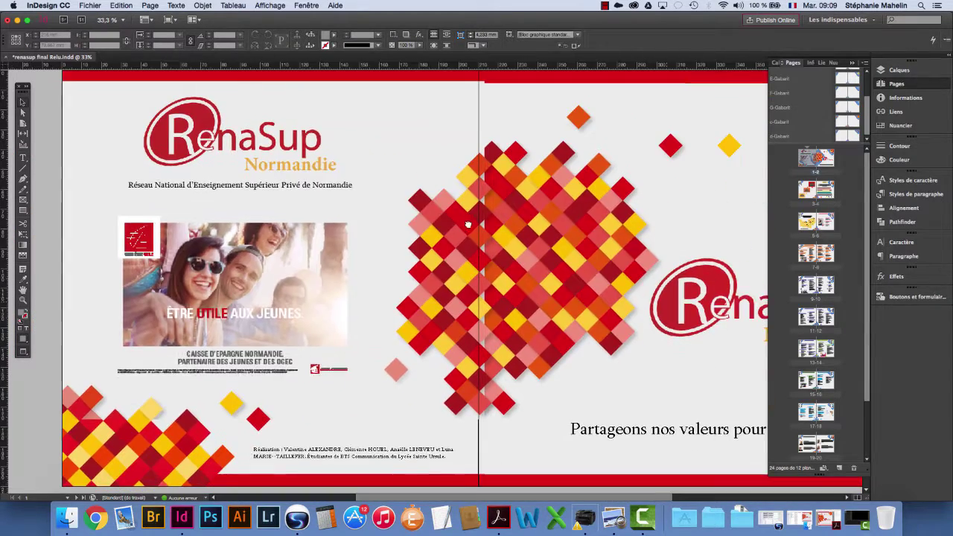
{"action": "scroll", "coordinate": [468, 225], "scroll_direction": "right", "scroll_amount": 3}
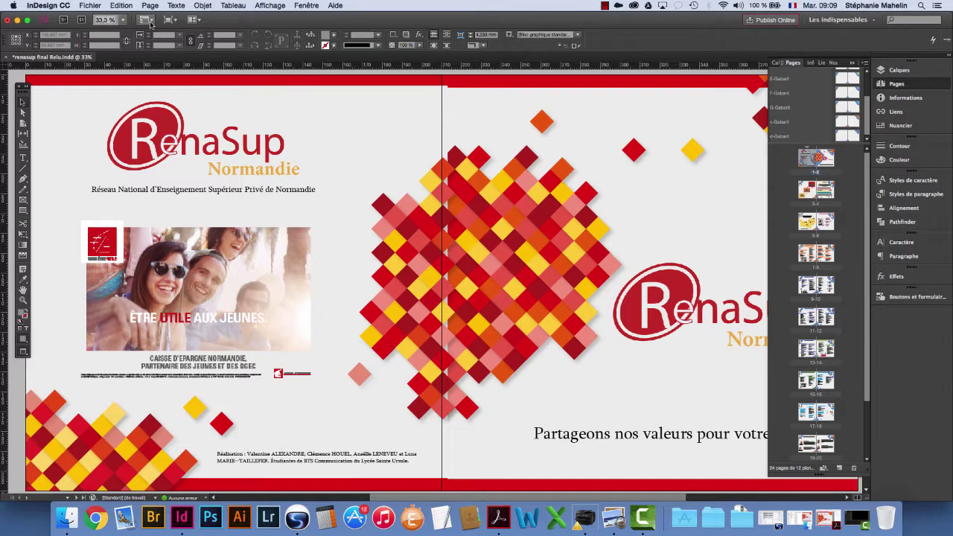
{"action": "key", "text": "super+alt+0"}
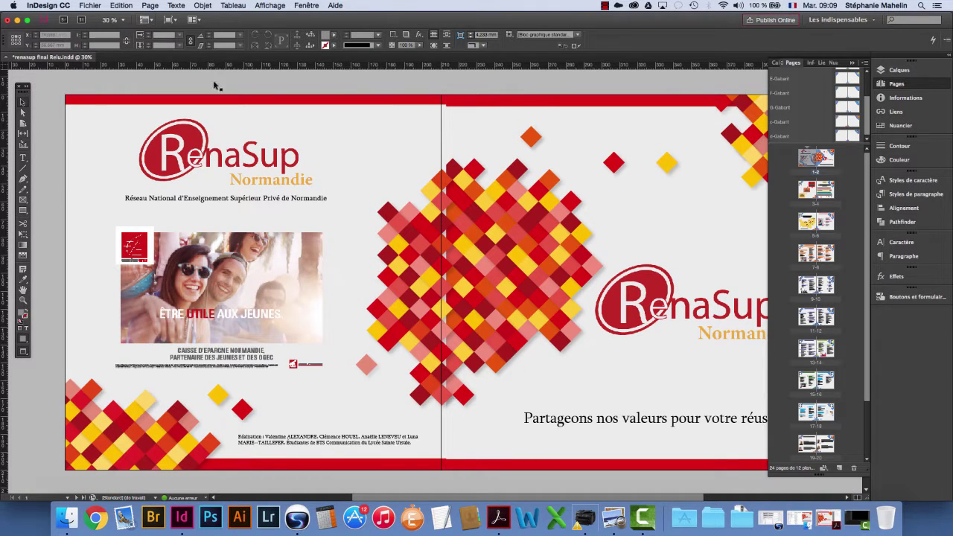
{"action": "left_click_drag", "start_coordinate": [476, 190], "coordinate": [469, 182]}
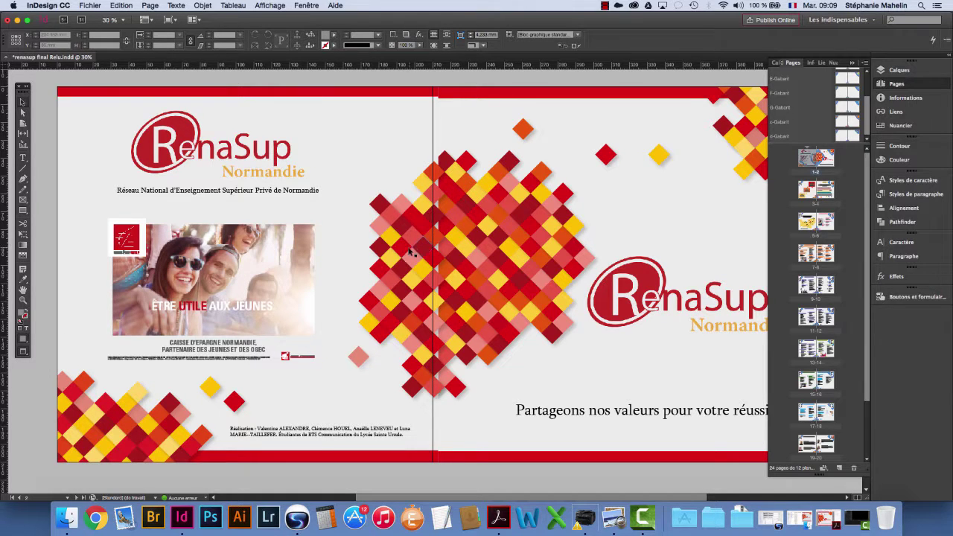
- Narrow the back cover's grey background frame to 213 mm so its inner edge ends at the spine
{"action": "left_click", "coordinate": [435, 451]}
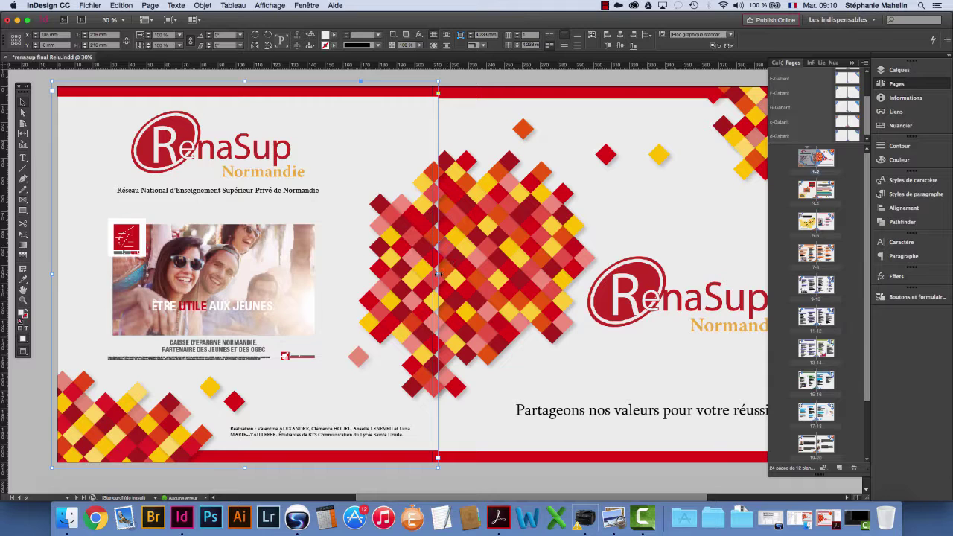
{"action": "left_click_drag", "start_coordinate": [438, 275], "coordinate": [433, 275]}
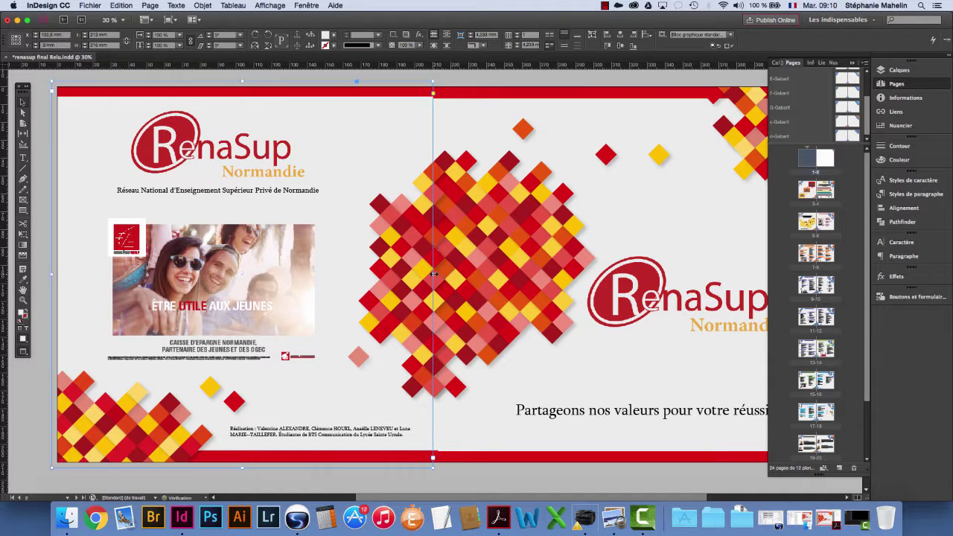
{"action": "left_click", "coordinate": [452, 77]}
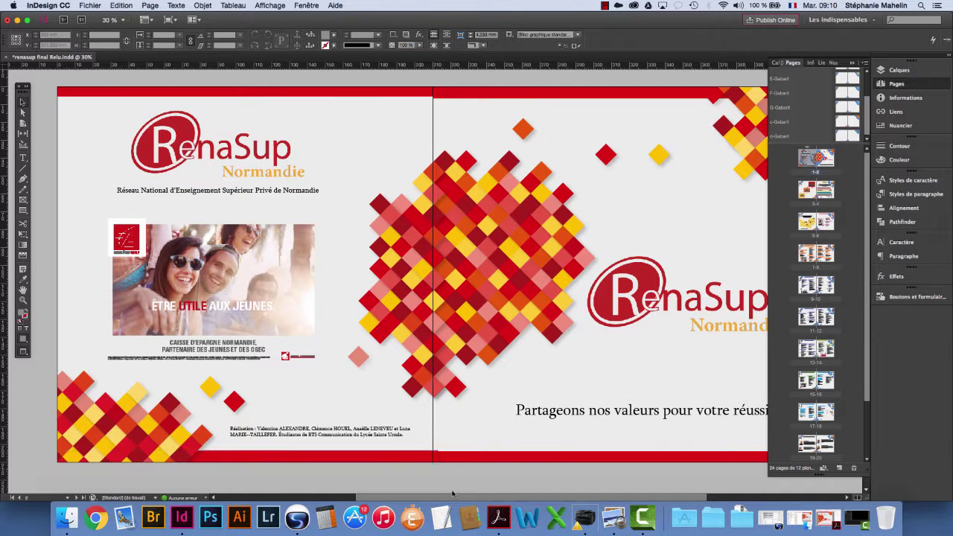
- Delete the red bands along the upper and lower edges of the back cover
{"action": "scroll", "coordinate": [444, 486], "scroll_direction": "down", "scroll_amount": 1}
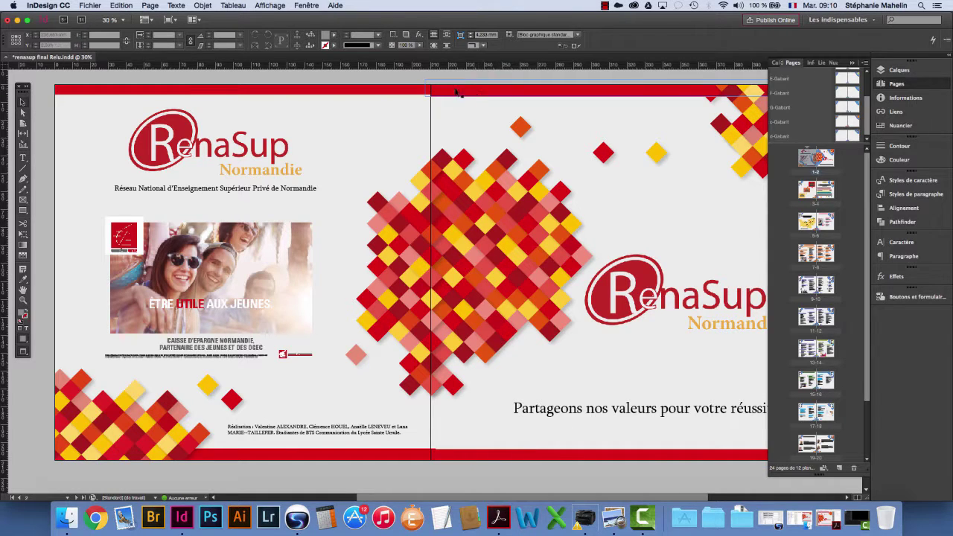
{"action": "left_click", "coordinate": [428, 91]}
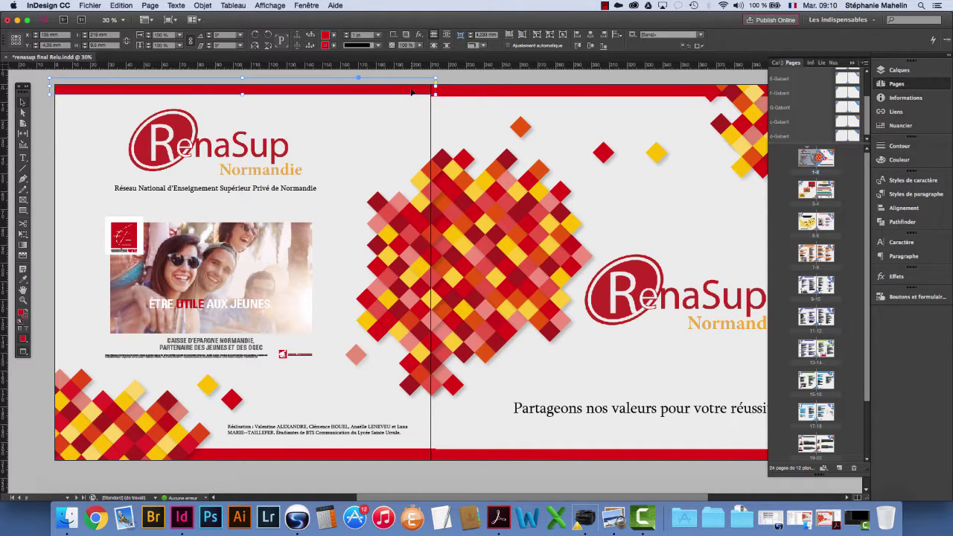
{"action": "key", "text": "Delete"}
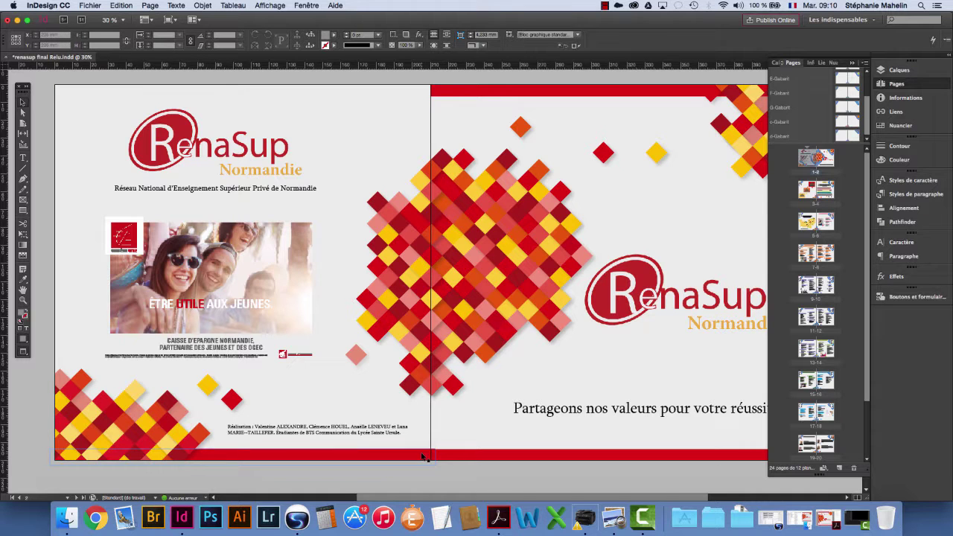
{"action": "left_click", "coordinate": [422, 456]}
{"action": "key", "text": "Delete"}
{"action": "left_click", "coordinate": [451, 458]}
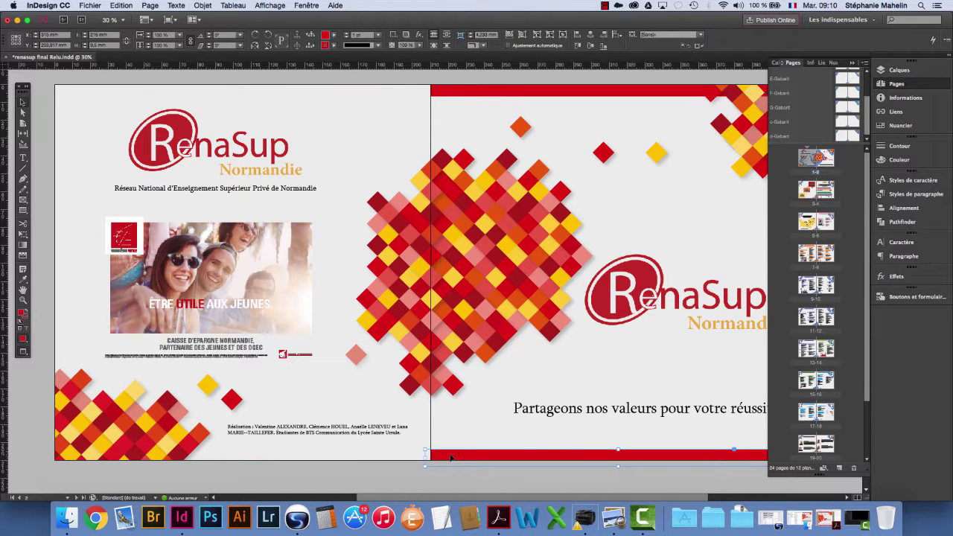
{"action": "right_click", "coordinate": [450, 458]}
{"action": "left_click", "coordinate": [447, 467]}
{"action": "right_click", "coordinate": [456, 466]}
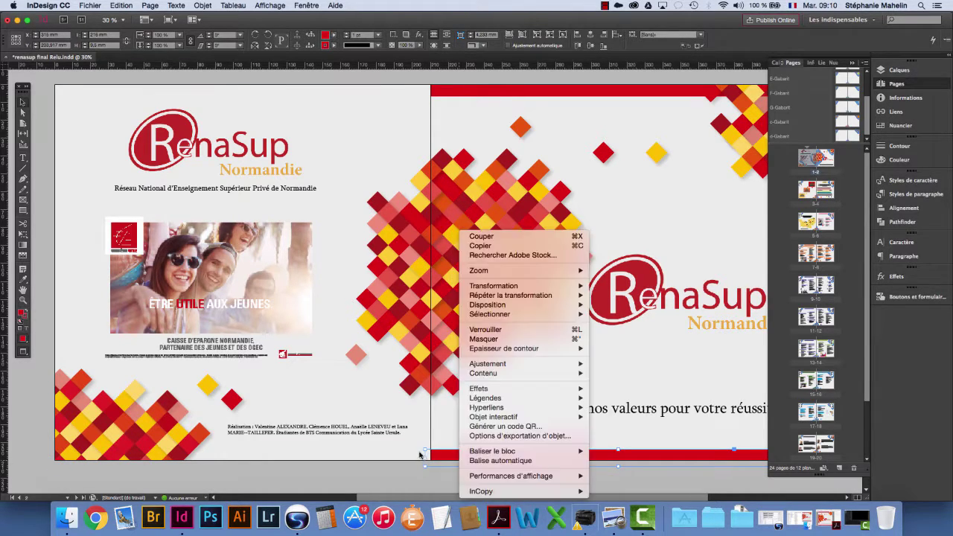
{"action": "left_click", "coordinate": [445, 477]}
{"action": "left_click", "coordinate": [518, 471]}
{"action": "right_click", "coordinate": [517, 470]}
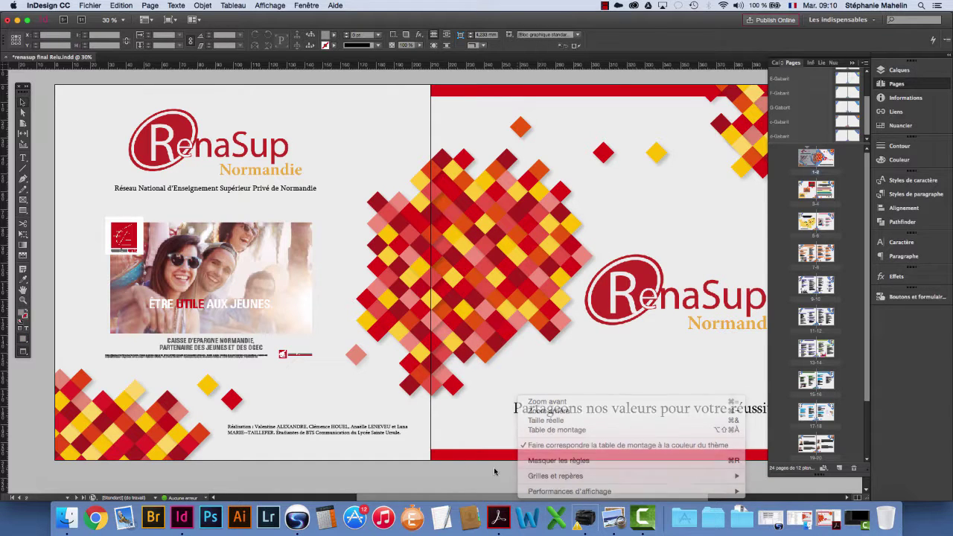
{"action": "left_click", "coordinate": [513, 469]}
- Extend the front cover's lower red band across the spine onto the back cover, to a width of about 242 mm
{"action": "left_click_drag", "start_coordinate": [502, 465], "coordinate": [439, 451]}
{"action": "left_click", "coordinate": [419, 445]}
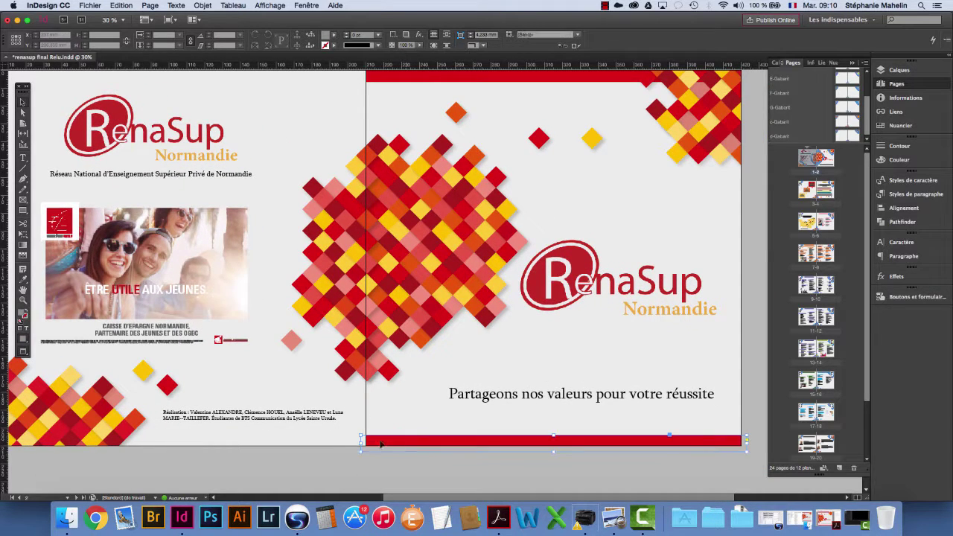
{"action": "left_click_drag", "start_coordinate": [367, 441], "coordinate": [312, 442]}
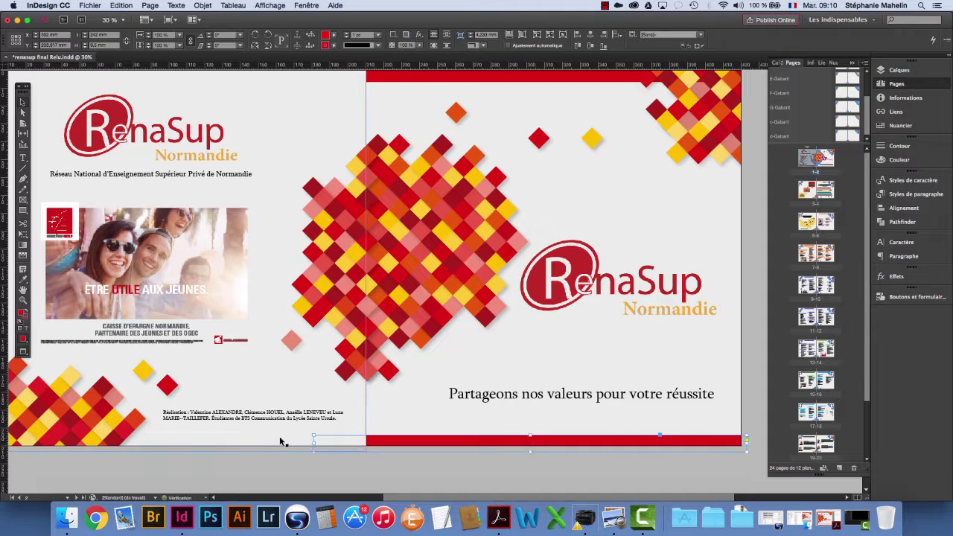
{"action": "left_click", "coordinate": [397, 464]}
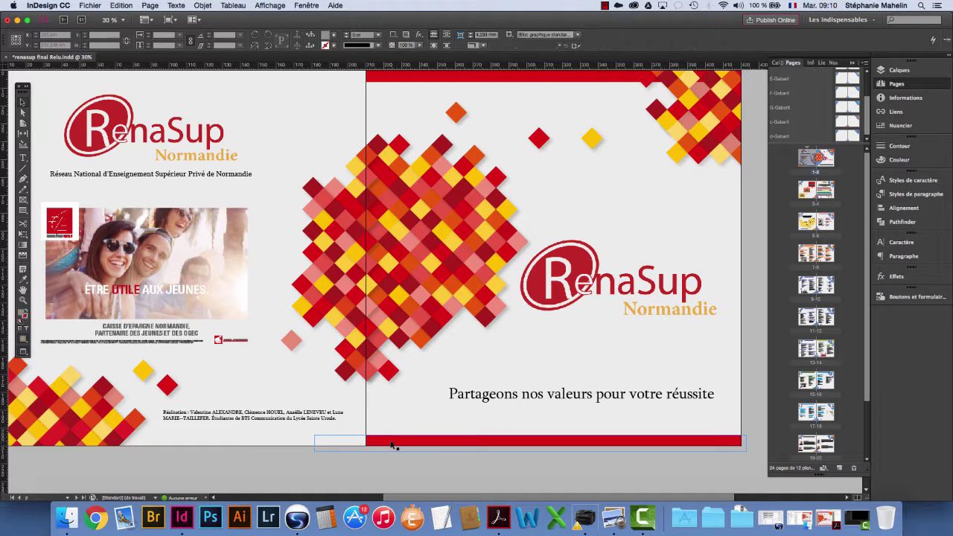
{"action": "scroll", "coordinate": [158, 371], "scroll_direction": "left", "scroll_amount": 4}
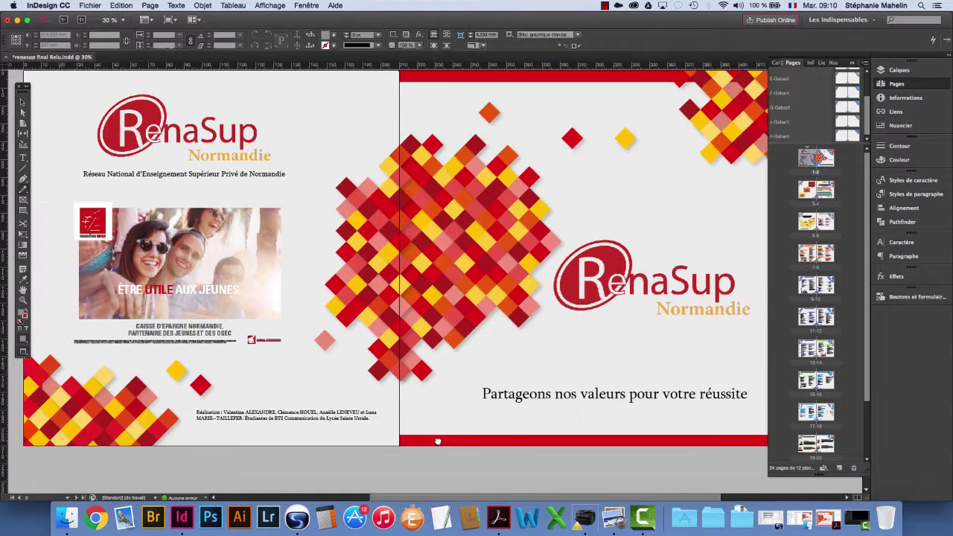
{"action": "key", "text": "super+Tab"}
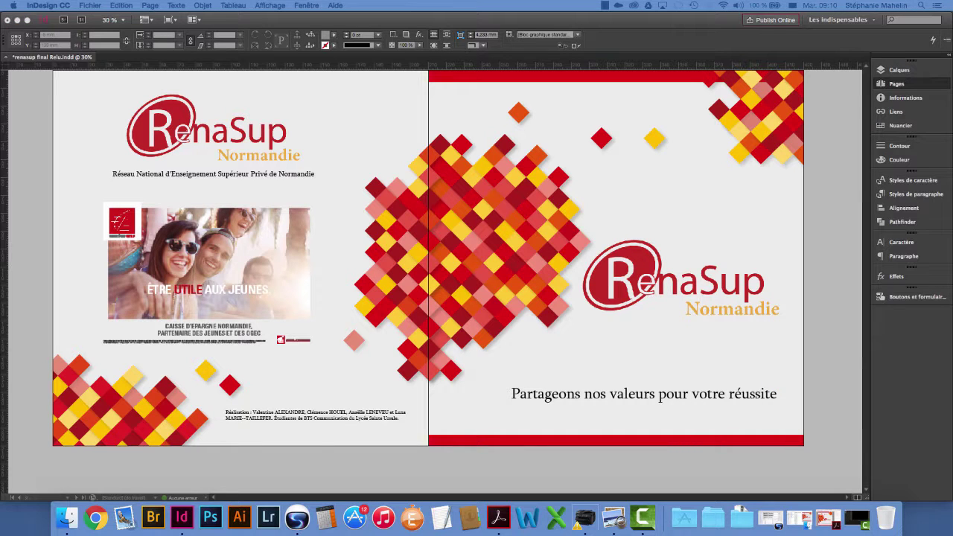
{"action": "left_click", "coordinate": [445, 467]}
{"action": "scroll", "coordinate": [447, 462], "scroll_direction": "right", "scroll_amount": 5}
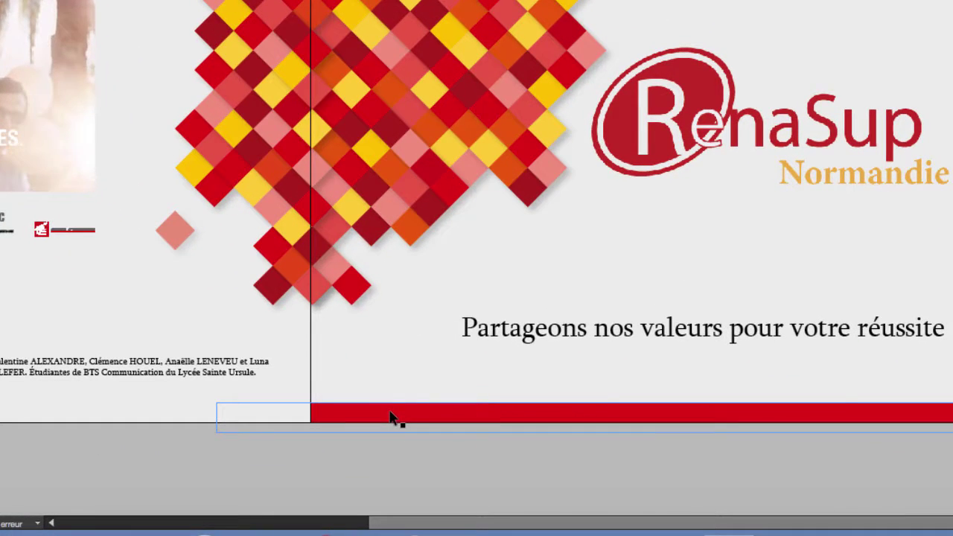
- Bring the lower red band to the front and extend it across the back cover to the outer bleed edge
{"action": "left_click", "coordinate": [391, 417]}
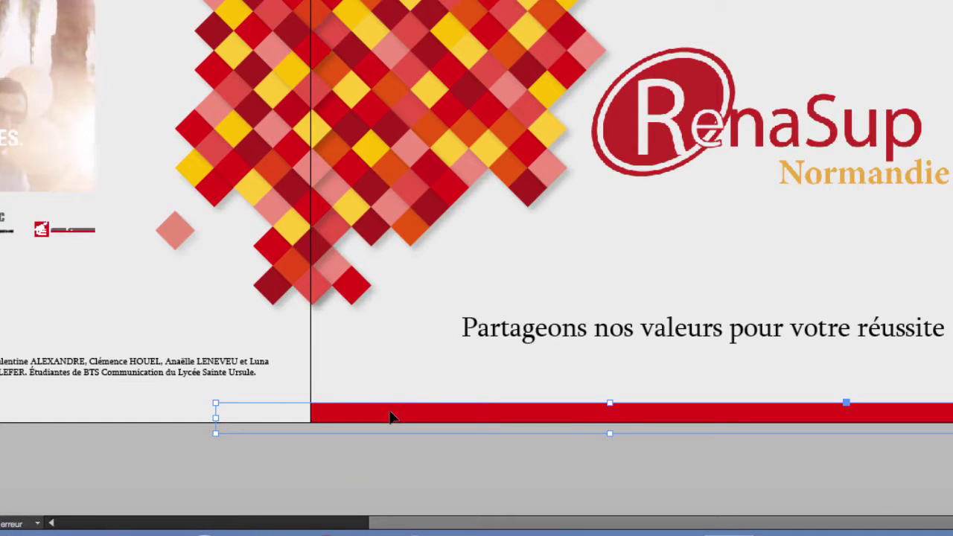
{"action": "right_click", "coordinate": [390, 417]}
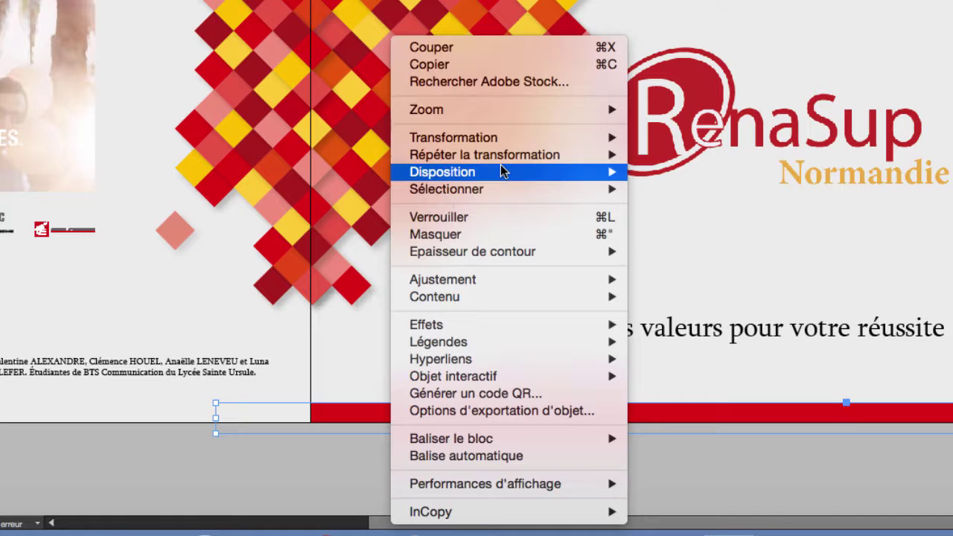
{"action": "mouse_move", "coordinate": [503, 172]}
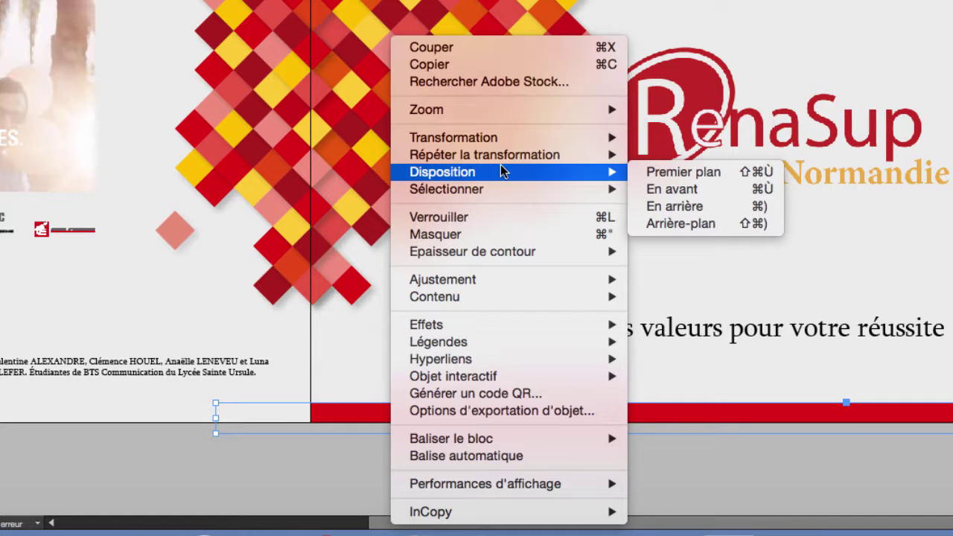
{"action": "left_click", "coordinate": [733, 173]}
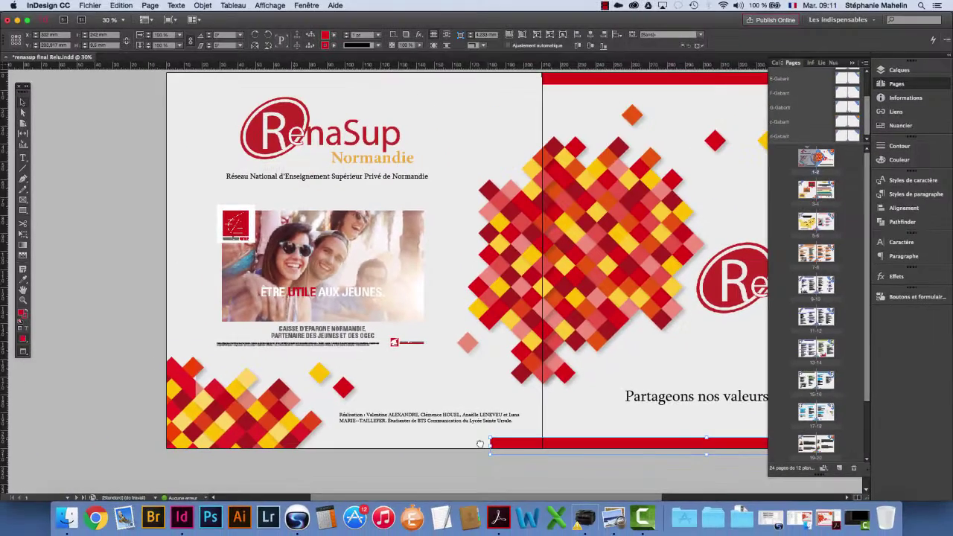
{"action": "left_click_drag", "start_coordinate": [489, 445], "coordinate": [166, 447]}
- Check the reference cover screenshot in Preview and bring the back cover's lower corner diamond cluster in front of the red band
{"action": "left_click", "coordinate": [222, 474]}
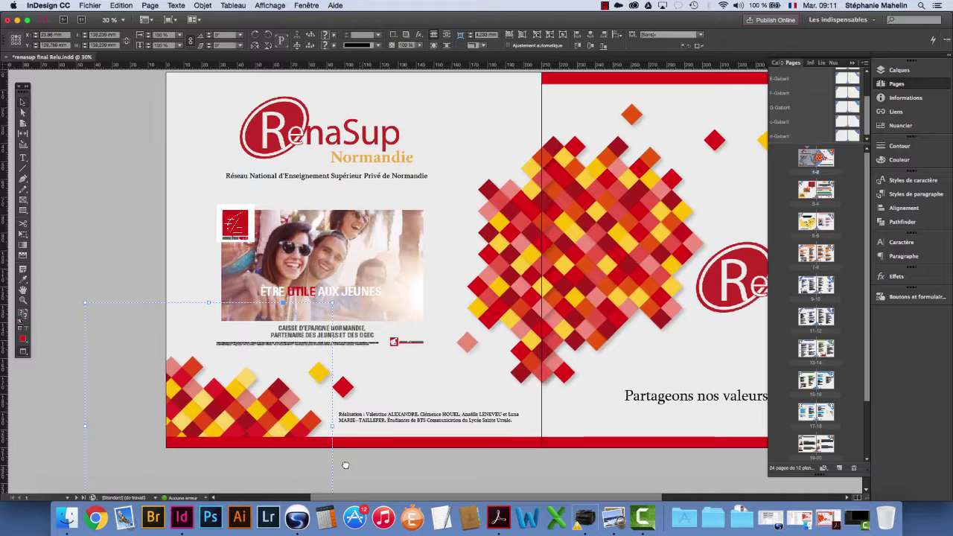
{"action": "scroll", "coordinate": [341, 457], "scroll_direction": "right", "scroll_amount": 2}
{"action": "left_click_drag", "start_coordinate": [2, 86], "coordinate": [331, 52]}
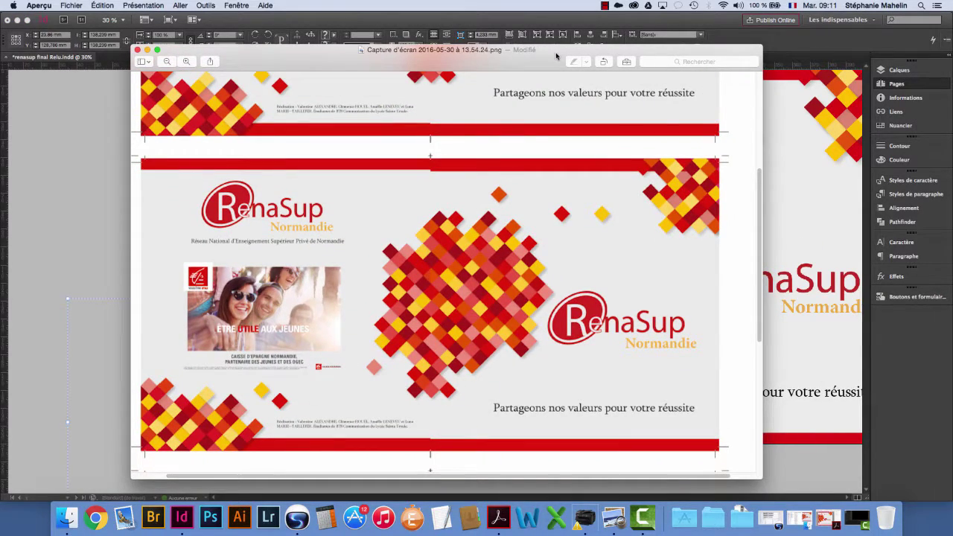
{"action": "key", "text": "super+w"}
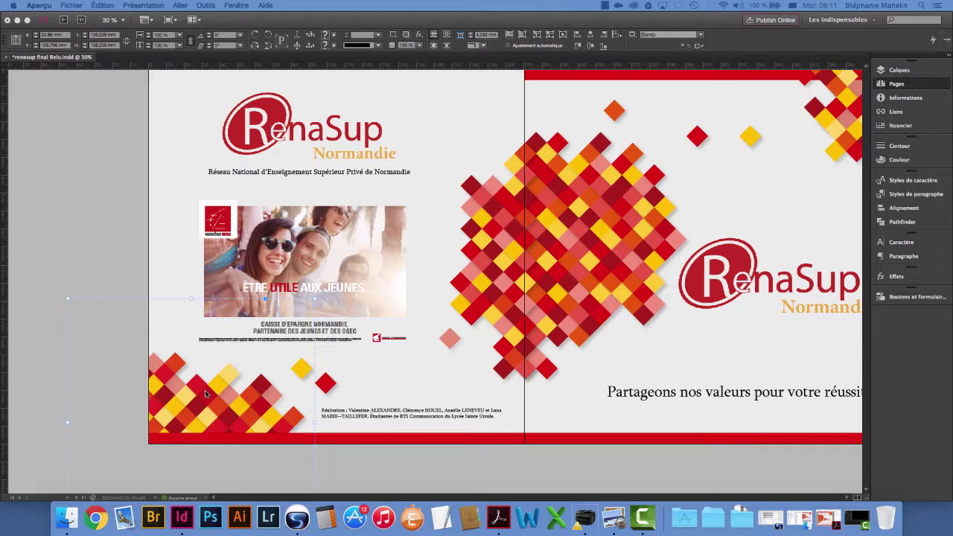
{"action": "left_click", "coordinate": [207, 402]}
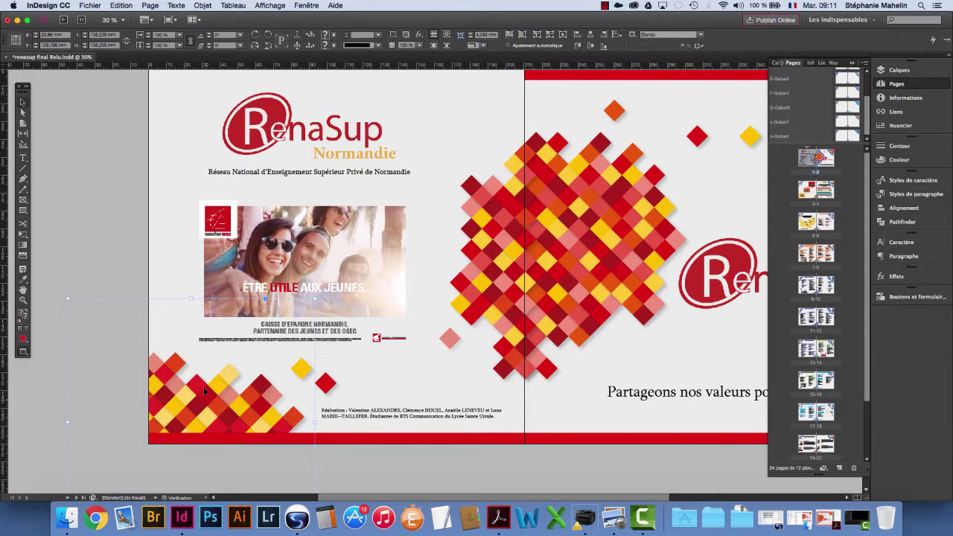
{"action": "right_click", "coordinate": [205, 391]}
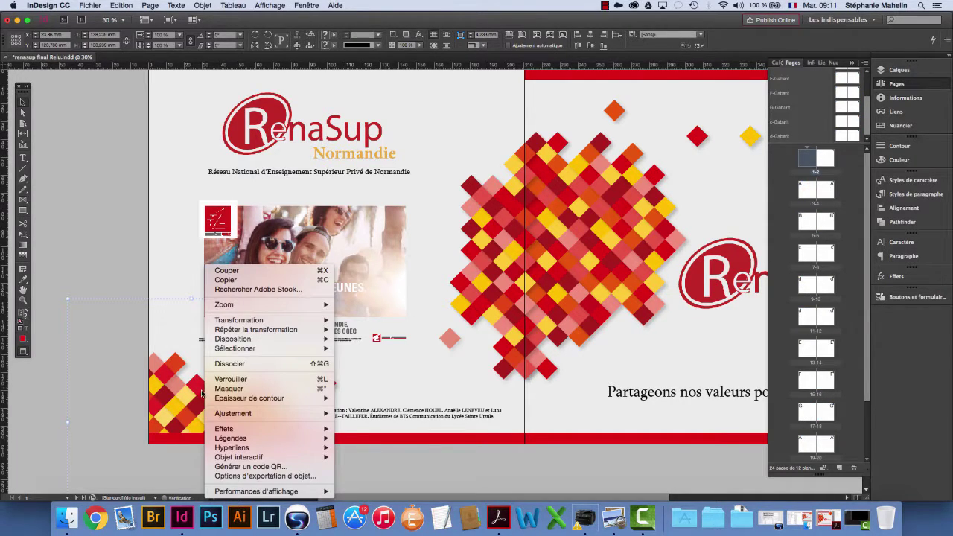
{"action": "mouse_move", "coordinate": [298, 339]}
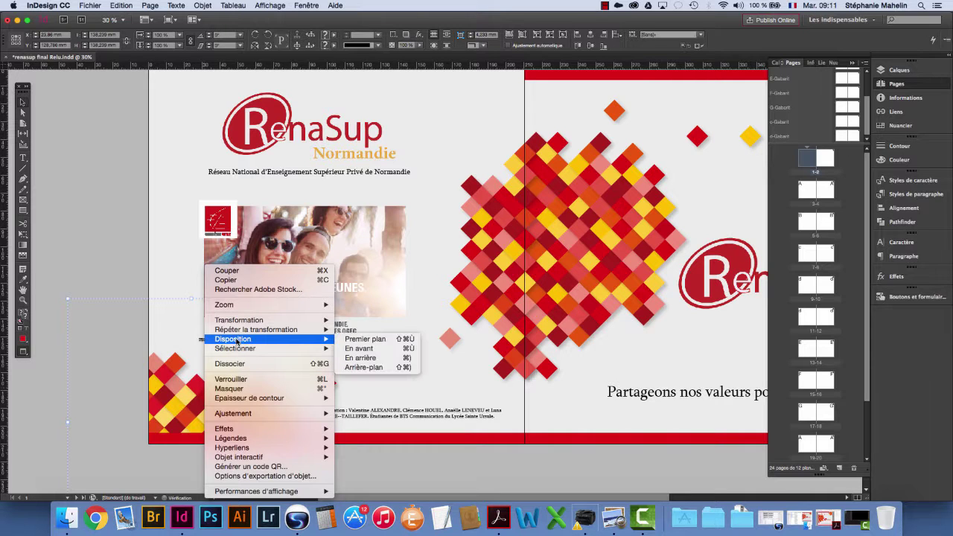
{"action": "left_click", "coordinate": [362, 340]}
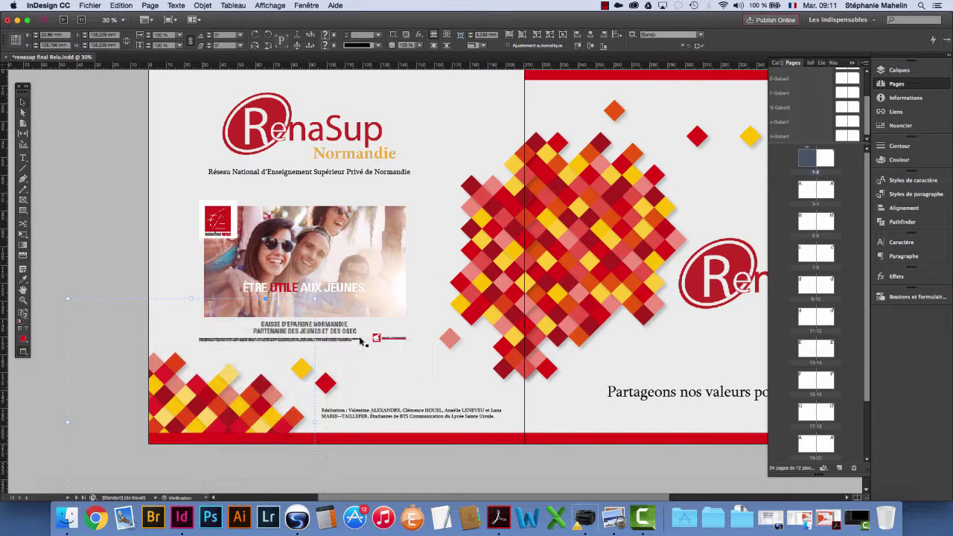
{"action": "left_click", "coordinate": [388, 476]}
- Bring the front cover's upper red band and its corner diamond cluster to the front together
{"action": "scroll", "coordinate": [453, 180], "scroll_direction": "right", "scroll_amount": 4}
{"action": "scroll", "coordinate": [453, 180], "scroll_direction": "up", "scroll_amount": 2}
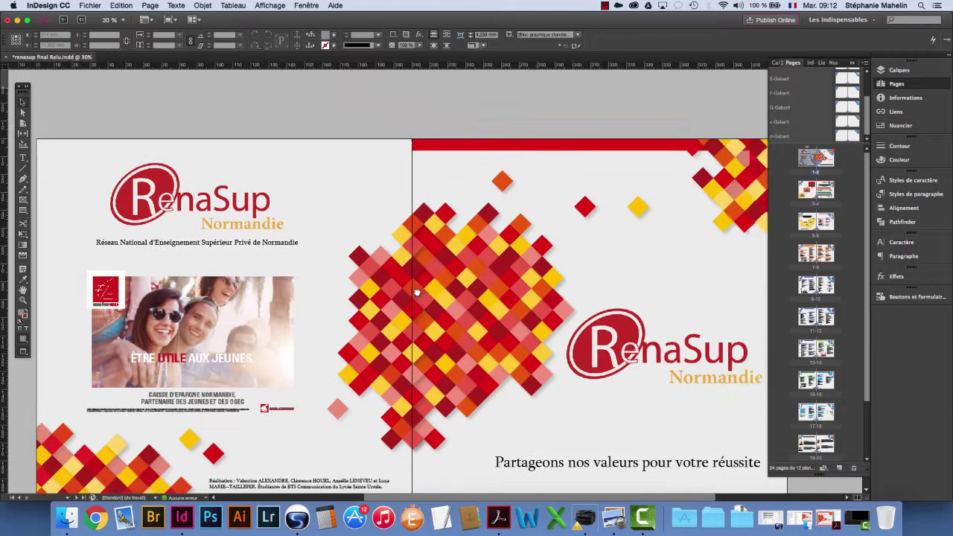
{"action": "left_click", "coordinate": [454, 146]}
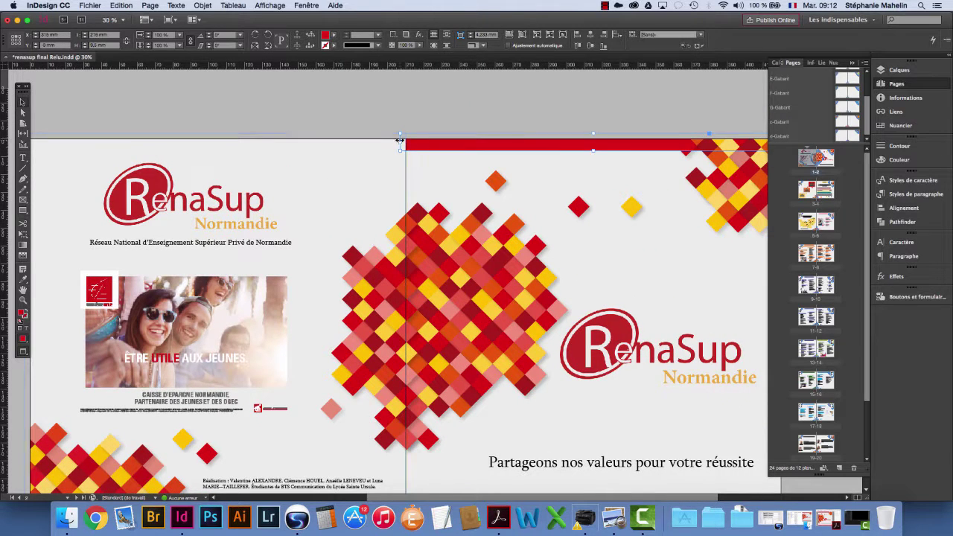
{"action": "scroll", "coordinate": [652, 164], "scroll_direction": "right", "scroll_amount": 3}
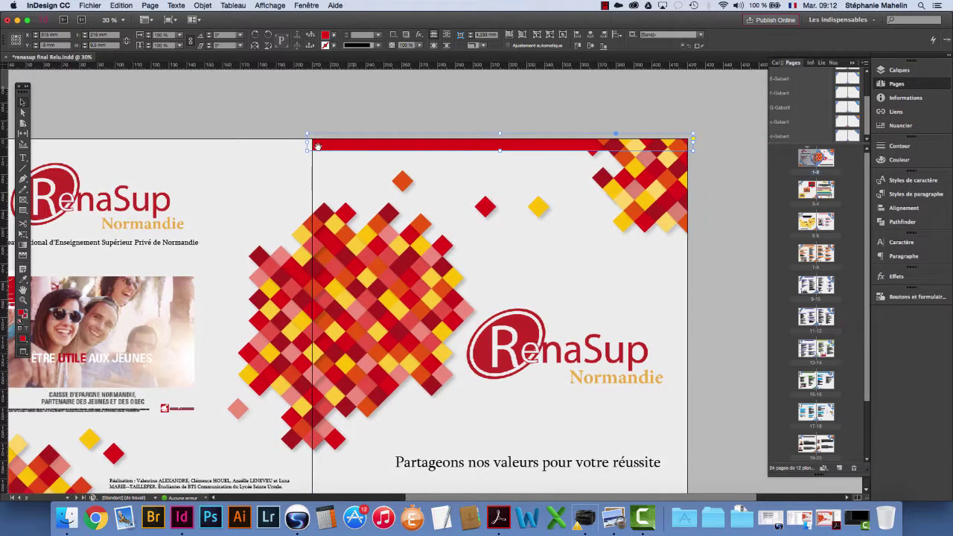
{"action": "left_click", "coordinate": [650, 165]}
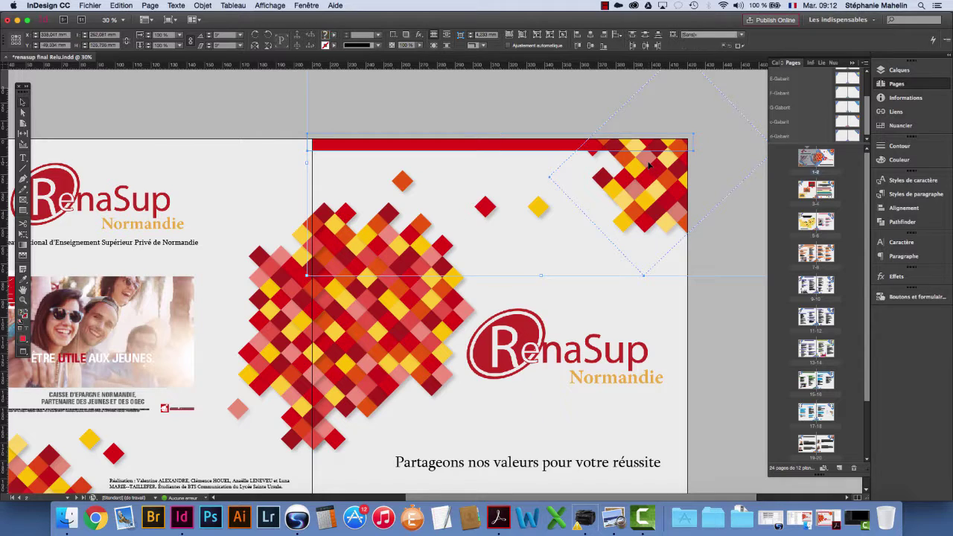
{"action": "right_click", "coordinate": [539, 146]}
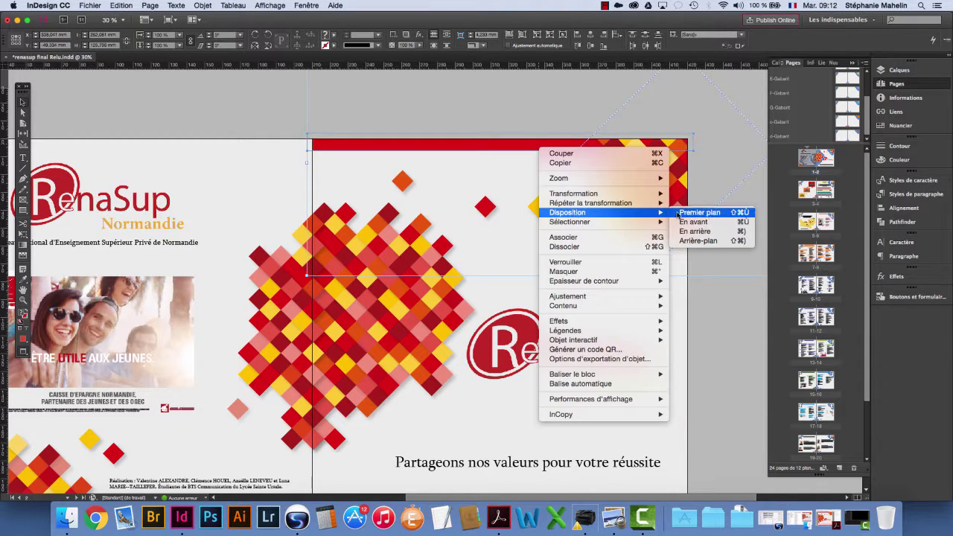
{"action": "left_click", "coordinate": [700, 212]}
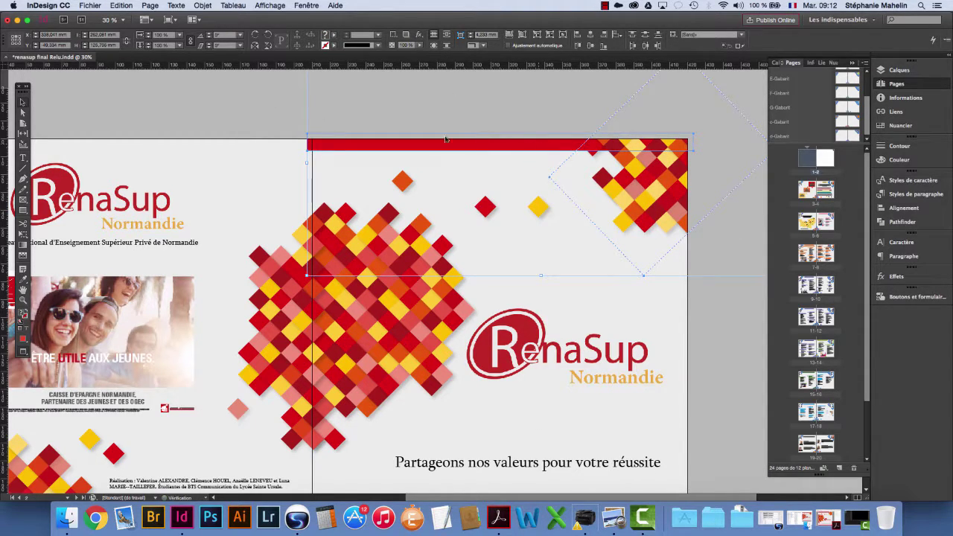
- Extend the front cover's upper red band across the spine to the back cover's outer bleed edge
{"action": "left_click", "coordinate": [347, 145]}
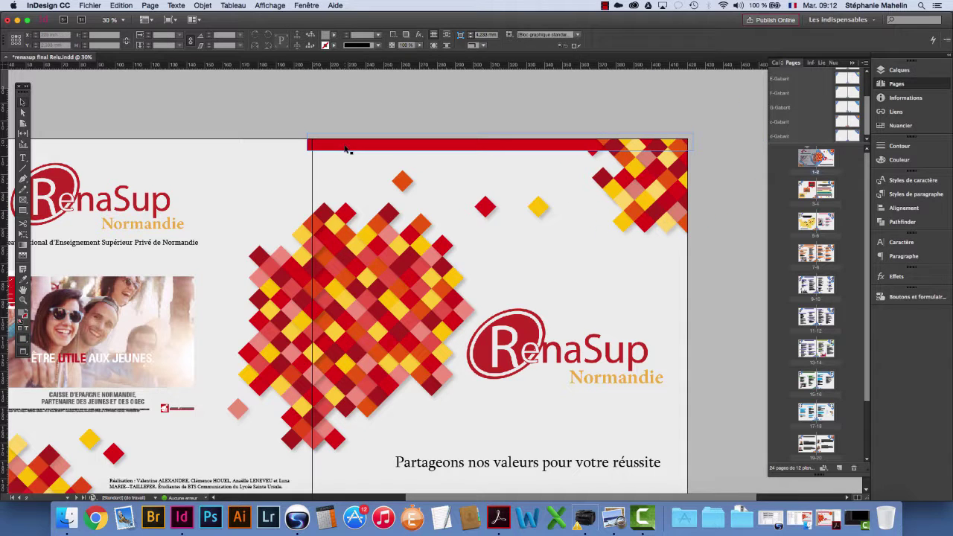
{"action": "scroll", "coordinate": [587, 148], "scroll_direction": "left", "scroll_amount": 5}
{"action": "scroll", "coordinate": [587, 148], "scroll_direction": "left", "scroll_amount": 3}
{"action": "left_click_drag", "start_coordinate": [587, 146], "coordinate": [190, 141]}
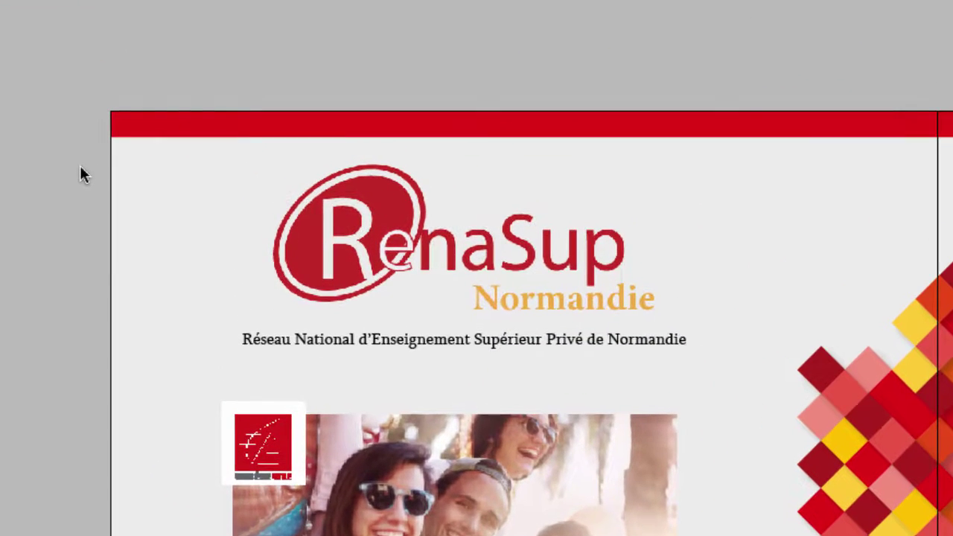
- Leave preview mode to check that the bands and backgrounds reach the bleed, and return to preview to review the whole cover spread
{"action": "key", "text": "w"}
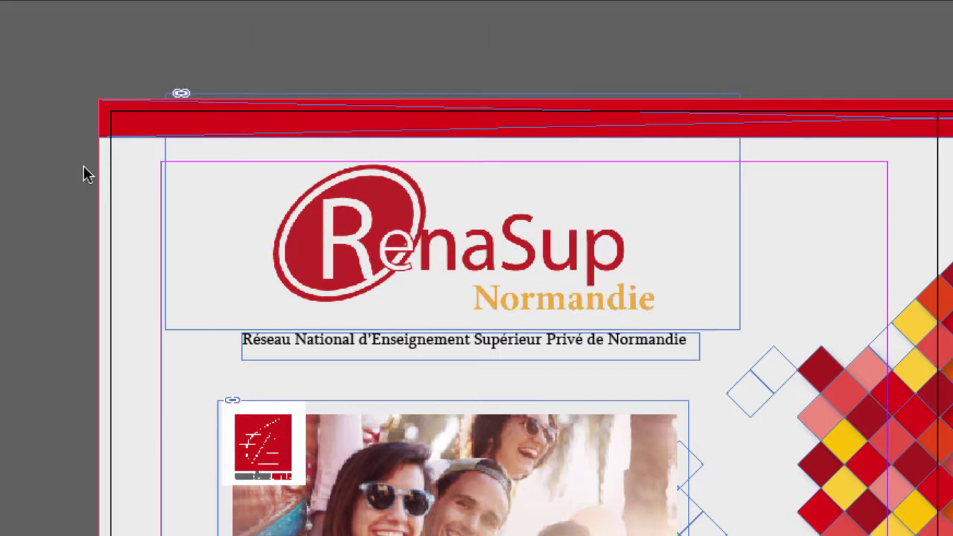
{"action": "left_click_drag", "start_coordinate": [149, 202], "coordinate": [117, 148]}
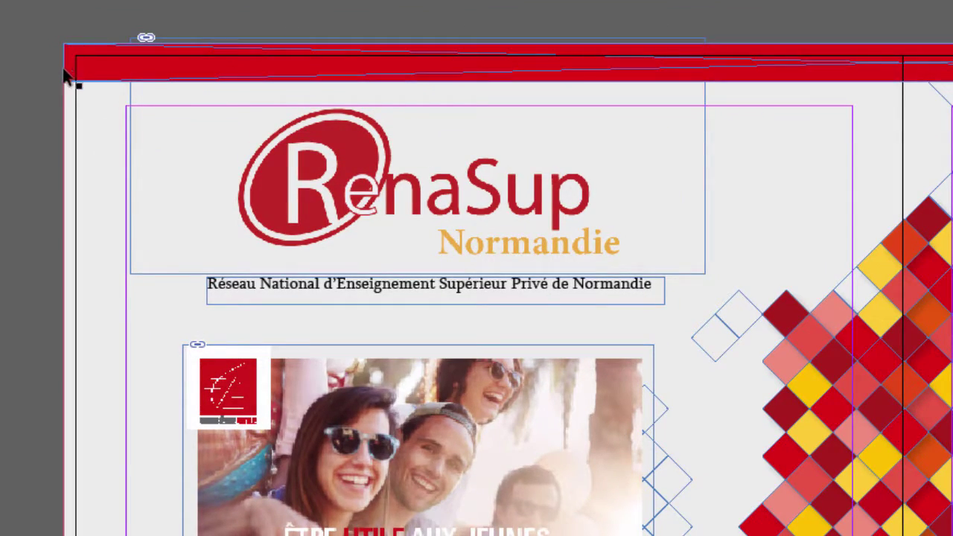
{"action": "left_click_drag", "start_coordinate": [59, 464], "coordinate": [40, 391]}
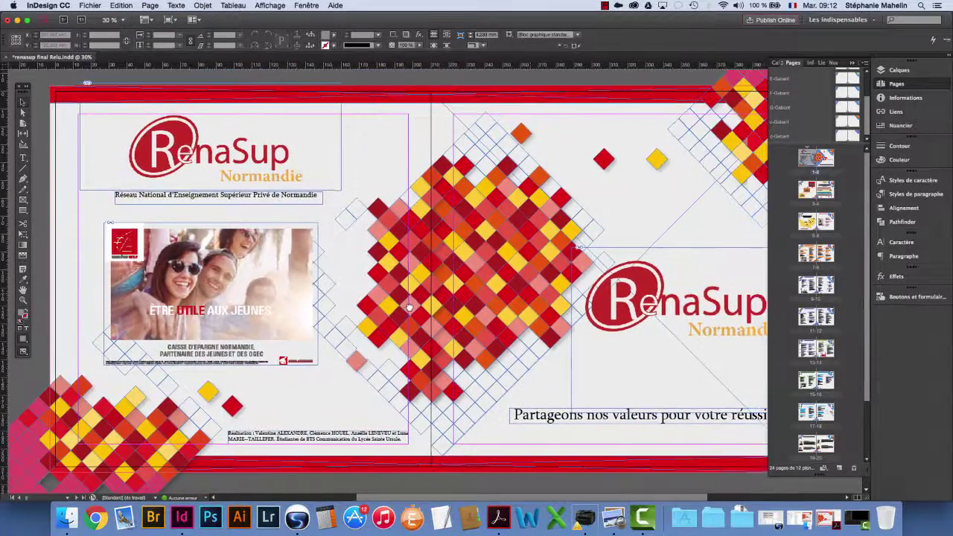
{"action": "left_click_drag", "start_coordinate": [409, 307], "coordinate": [403, 311]}
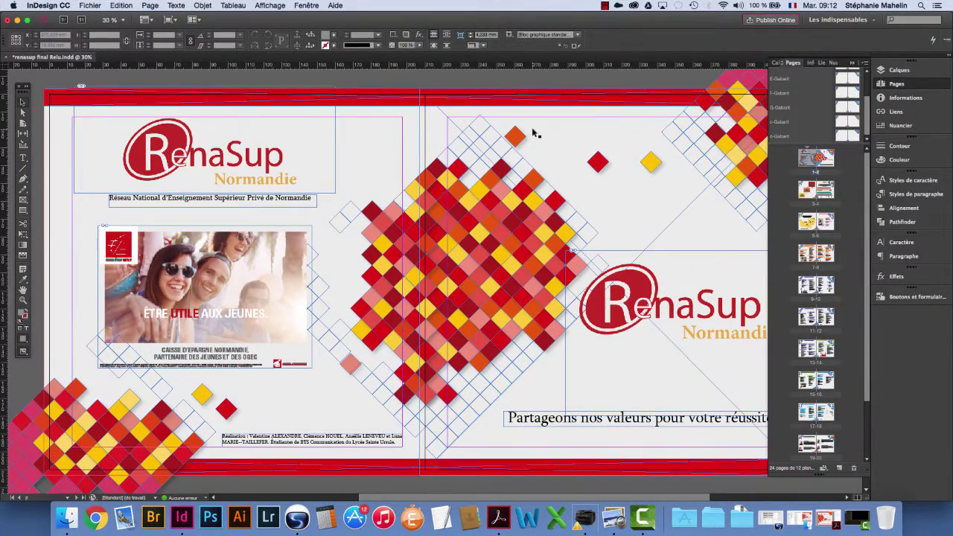
{"action": "key", "text": "w"}
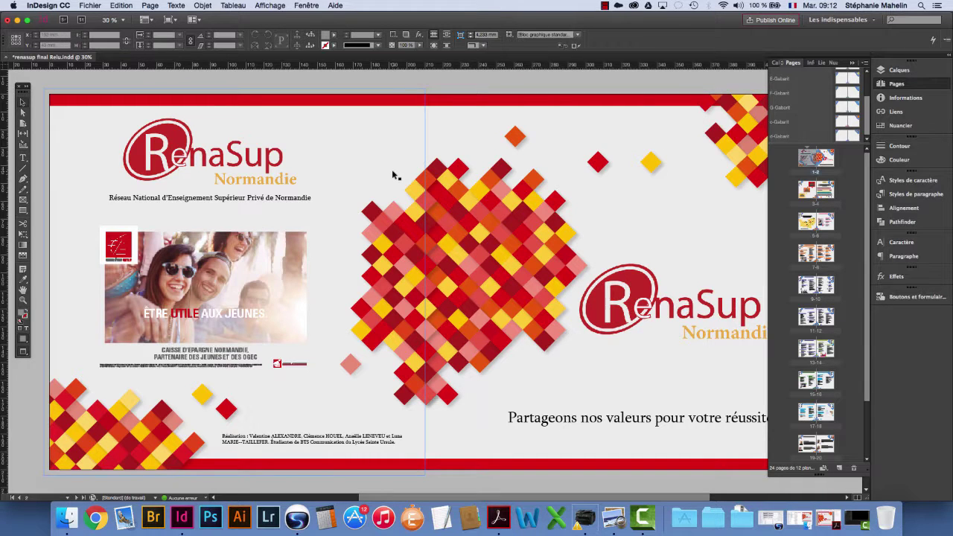
{"action": "scroll", "coordinate": [395, 174], "scroll_direction": "right", "scroll_amount": 5}
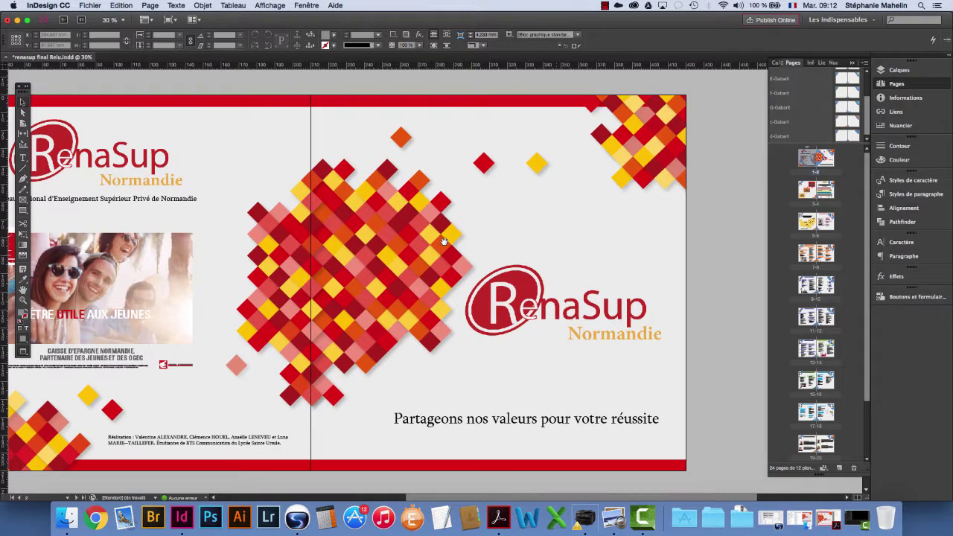